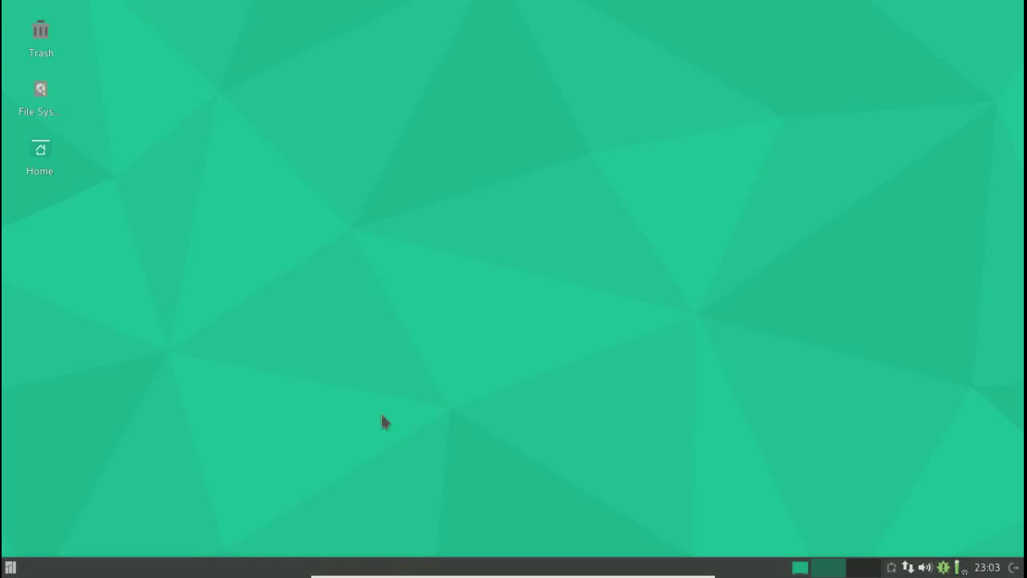
Step: Search the Whisker Menu for 'upat' and launch Software Update
key(super)
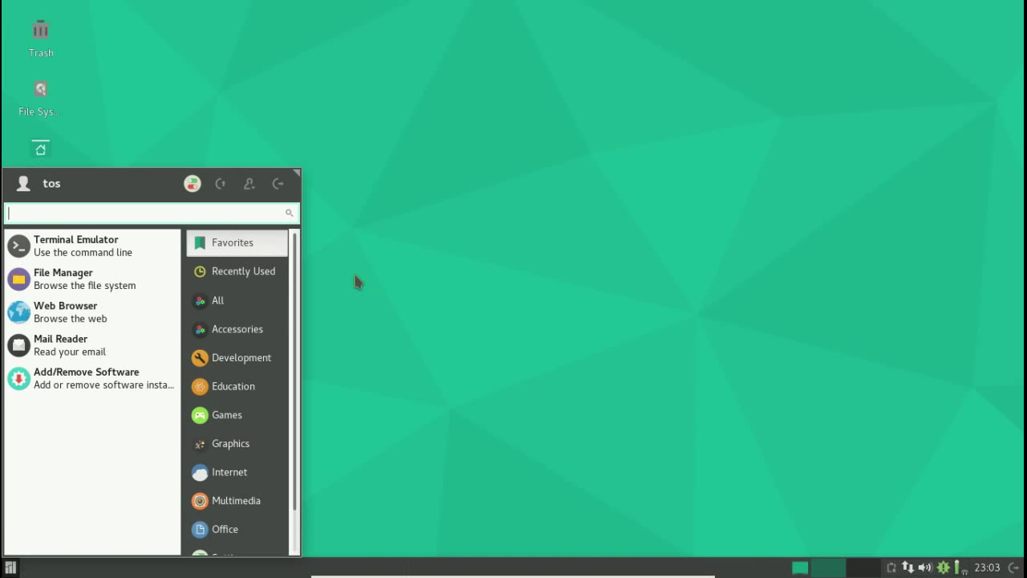
text(upat)
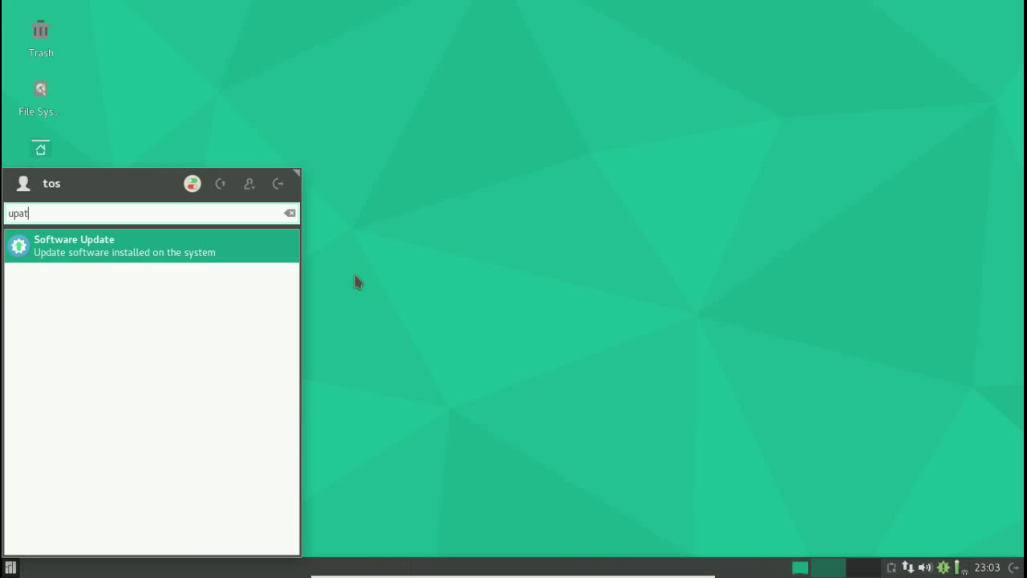
click(120, 253)
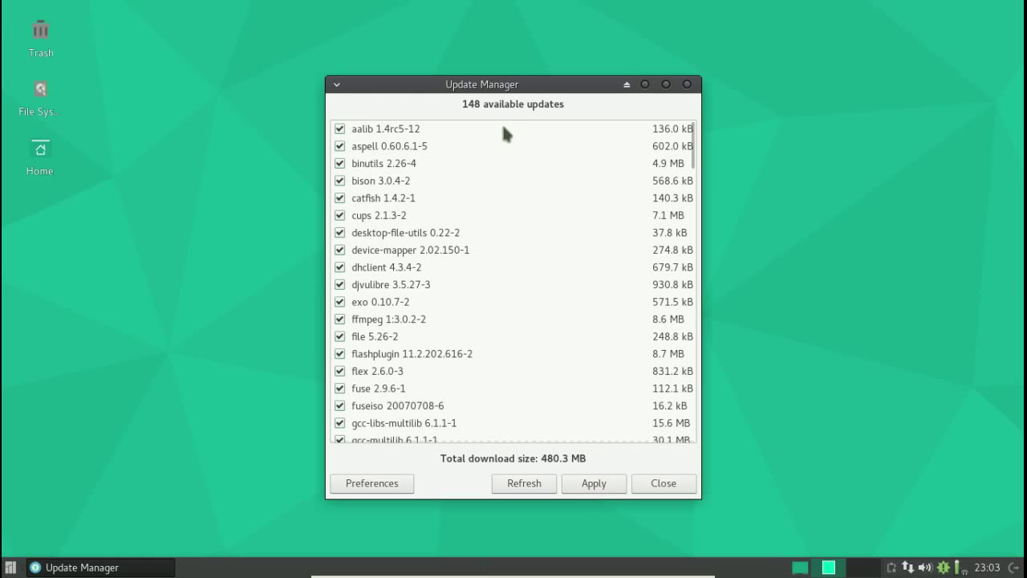
Step: Scroll the list of 148 updates and apply all checked updates
scroll(518, 154, down, 4)
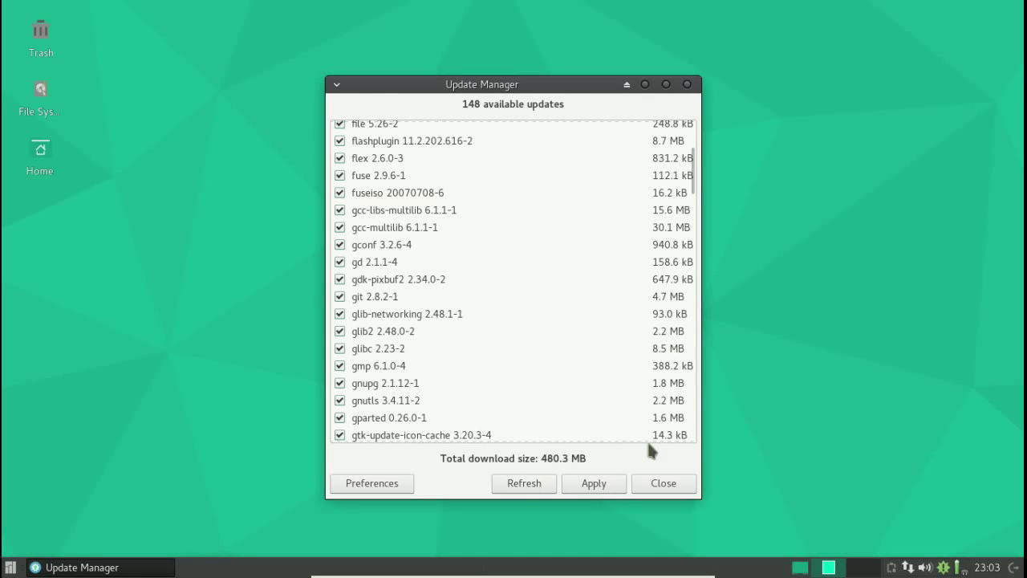
click(599, 484)
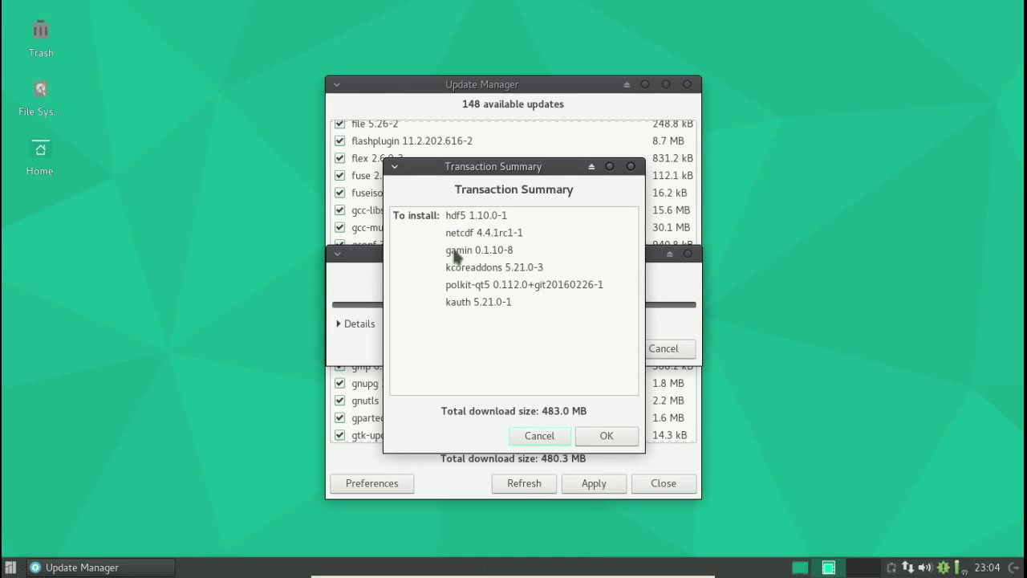
Step: Confirm the 483.0 MB transaction summary and authenticate with the user password
click(598, 438)
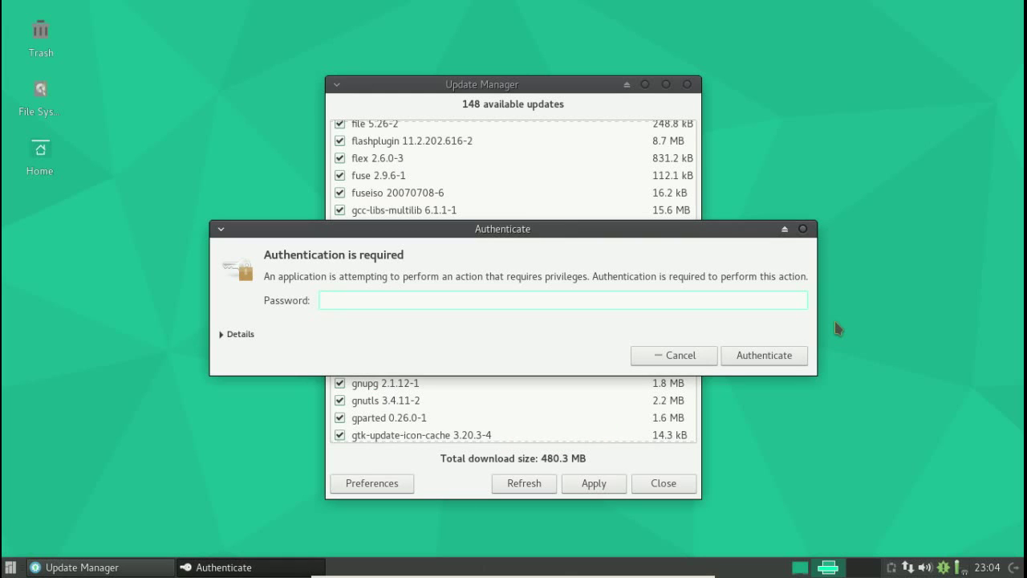
text(***)
click(795, 354)
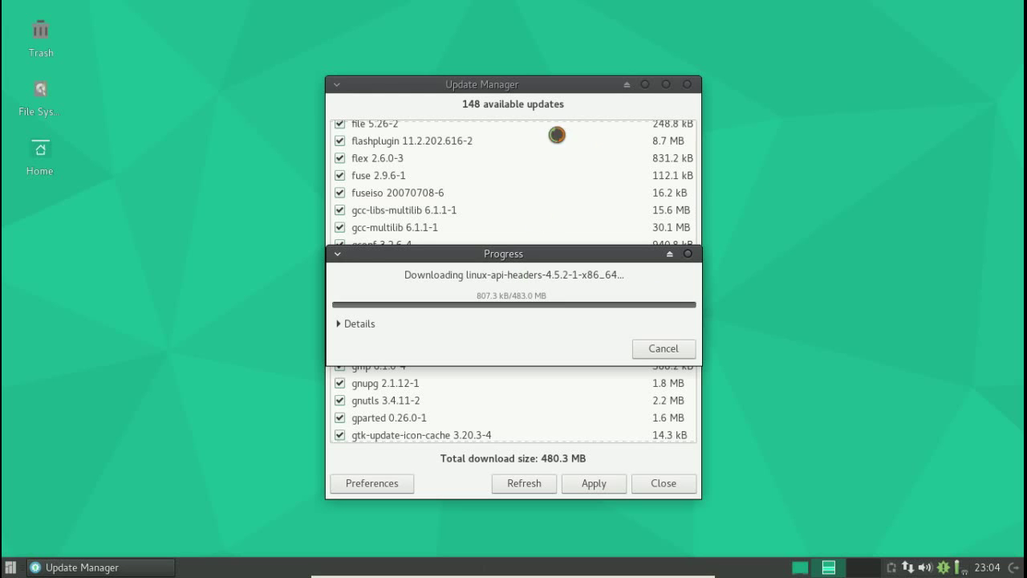
Step: Arrange the Progress window upper left and Update Manager to its right
drag(585, 89, 725, 81)
drag(586, 254, 340, 149)
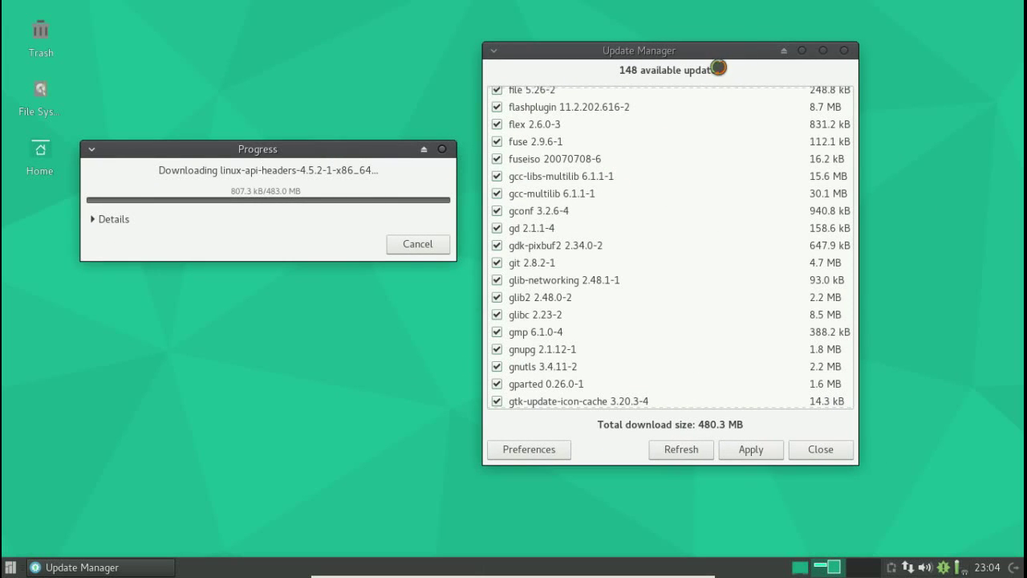
drag(719, 51, 767, 41)
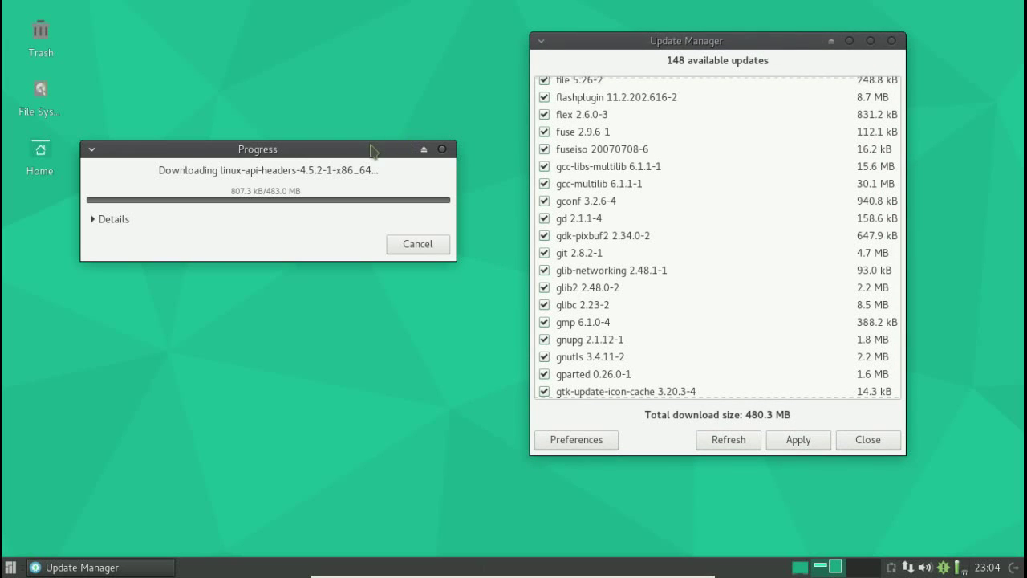
drag(371, 149, 405, 122)
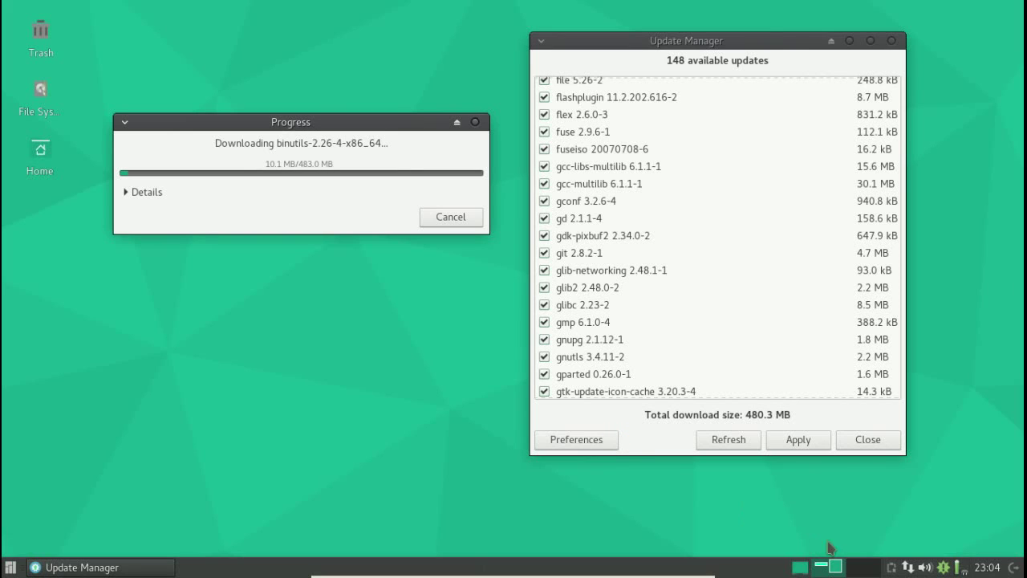
Step: Open and dismiss the volume control's audio profiles and the clock calendar
click(925, 566)
right_click(926, 567)
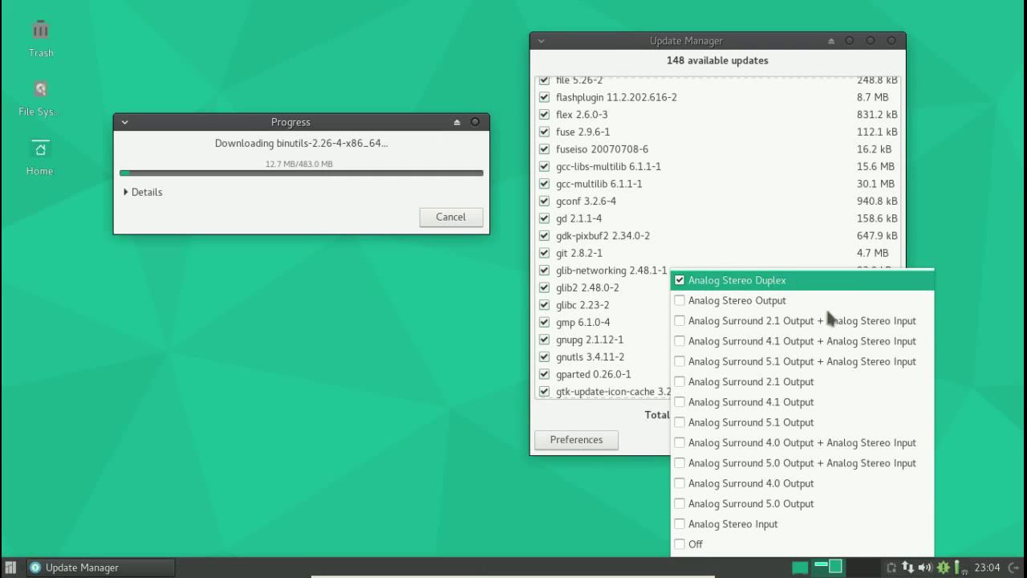
click(1015, 430)
click(987, 568)
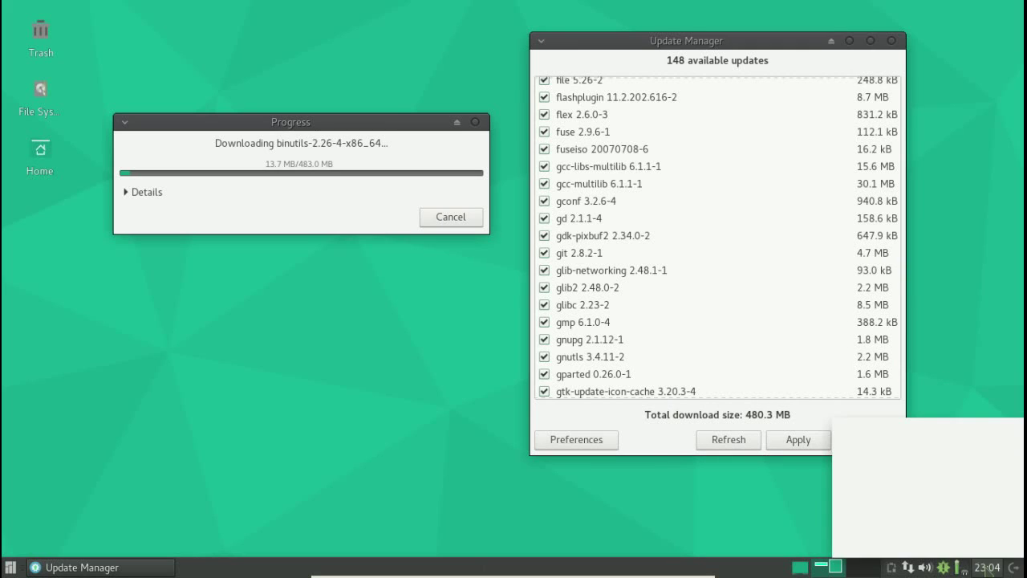
click(988, 568)
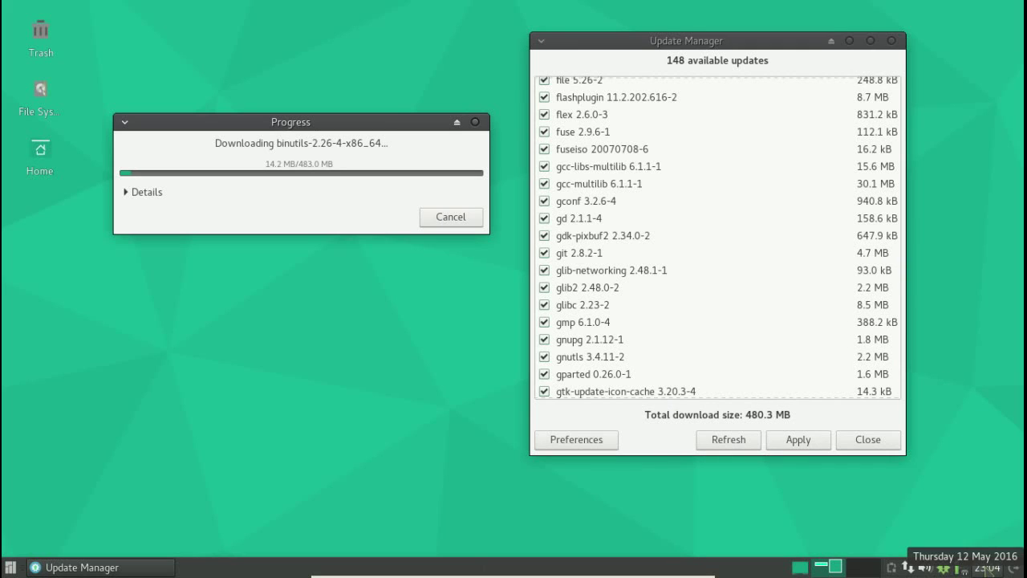
Step: In clock properties, keep Digital layout, tooltip date 05/12/2016 and time format 11:04:44 PM
right_click(988, 568)
mouse_move(975, 562)
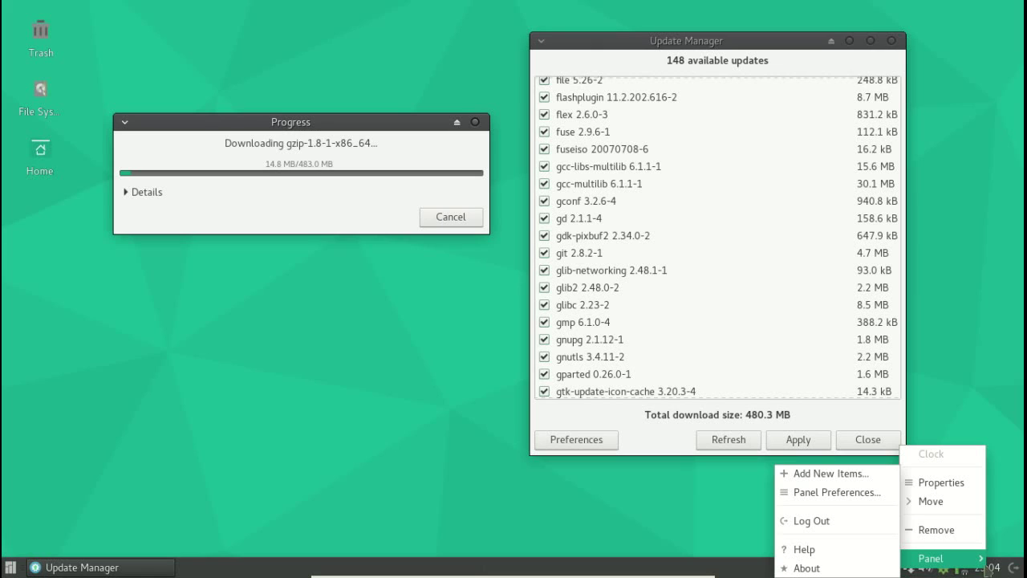
click(958, 484)
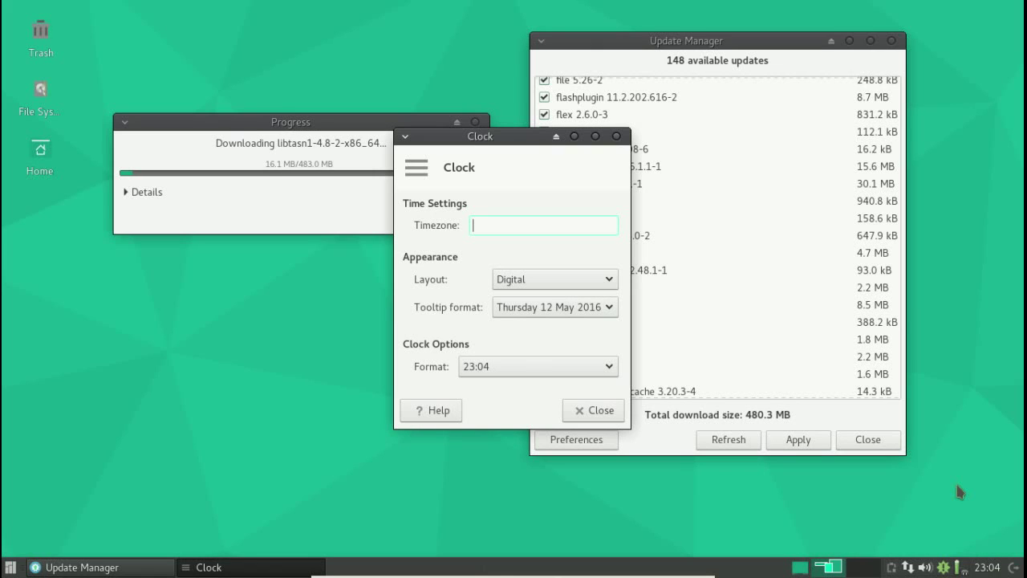
click(521, 278)
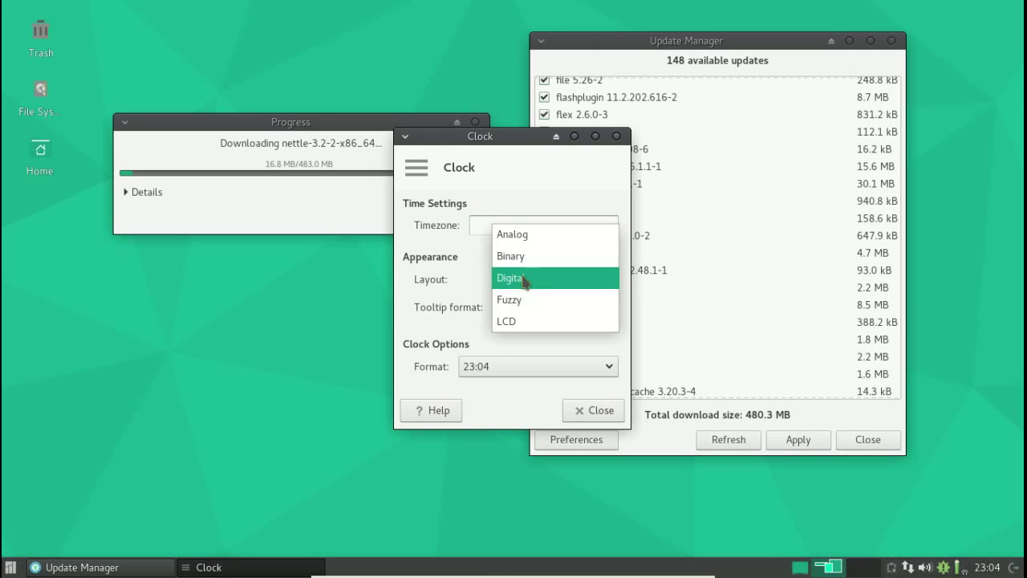
click(521, 279)
click(534, 306)
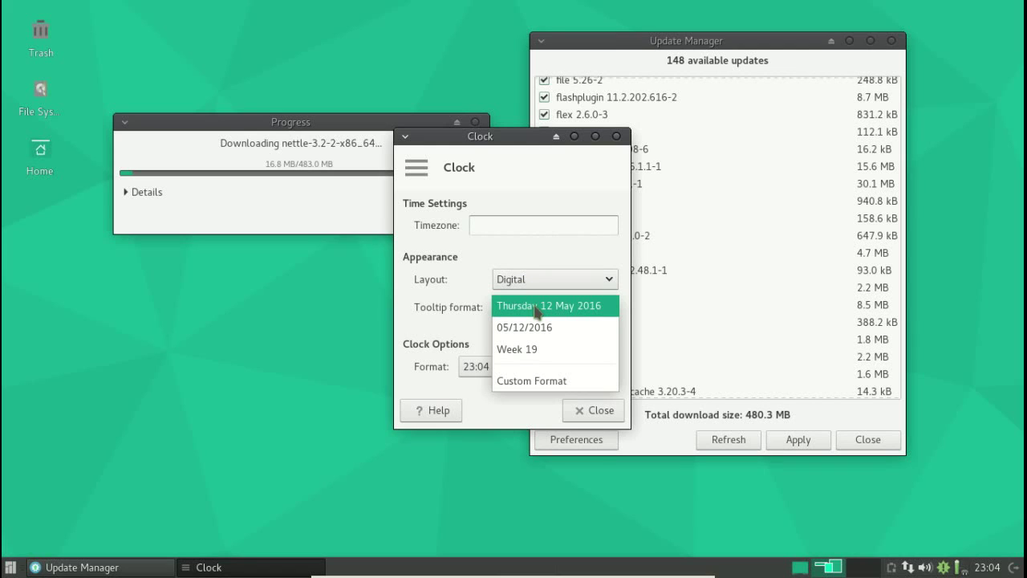
click(534, 325)
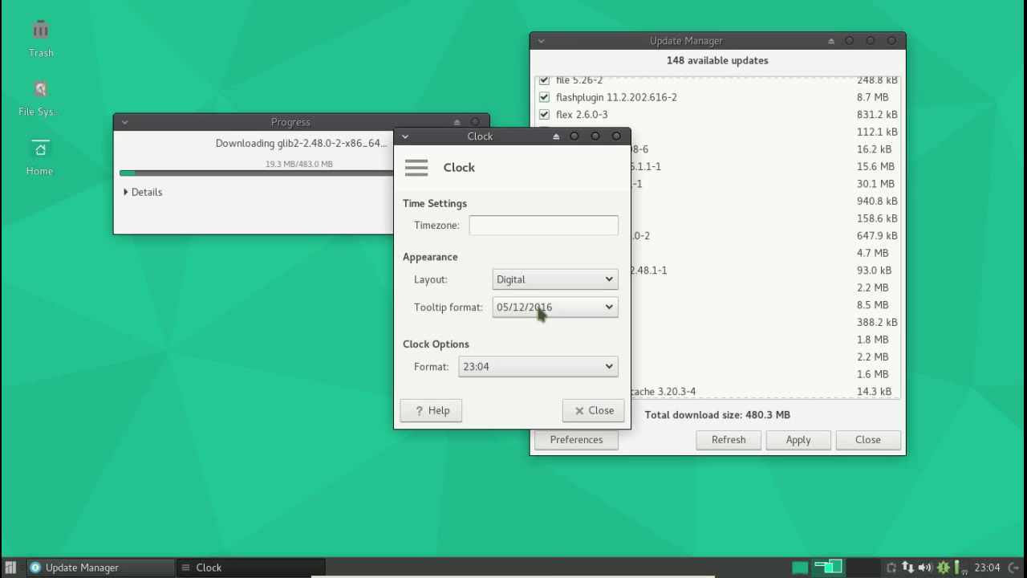
click(553, 369)
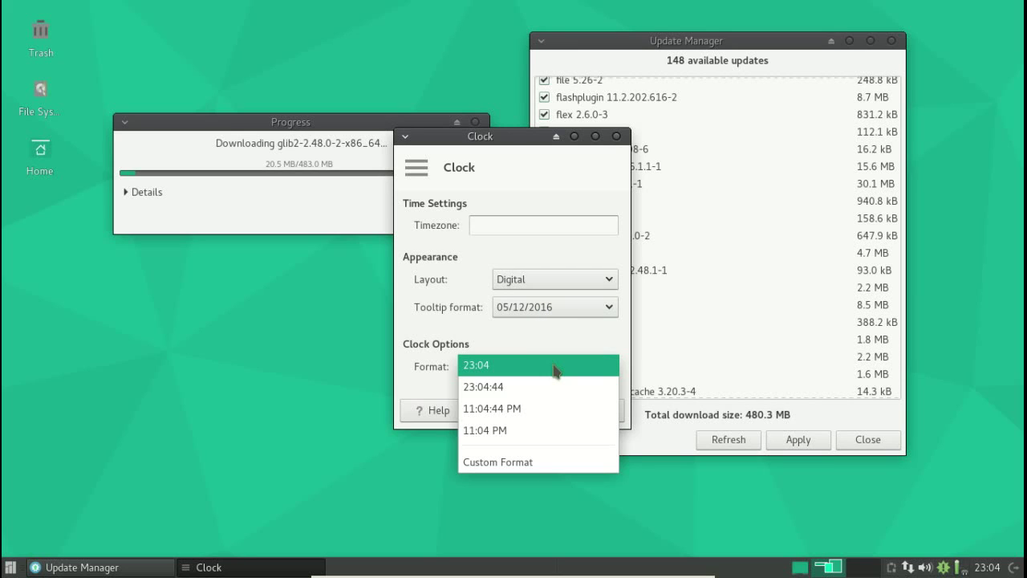
click(548, 408)
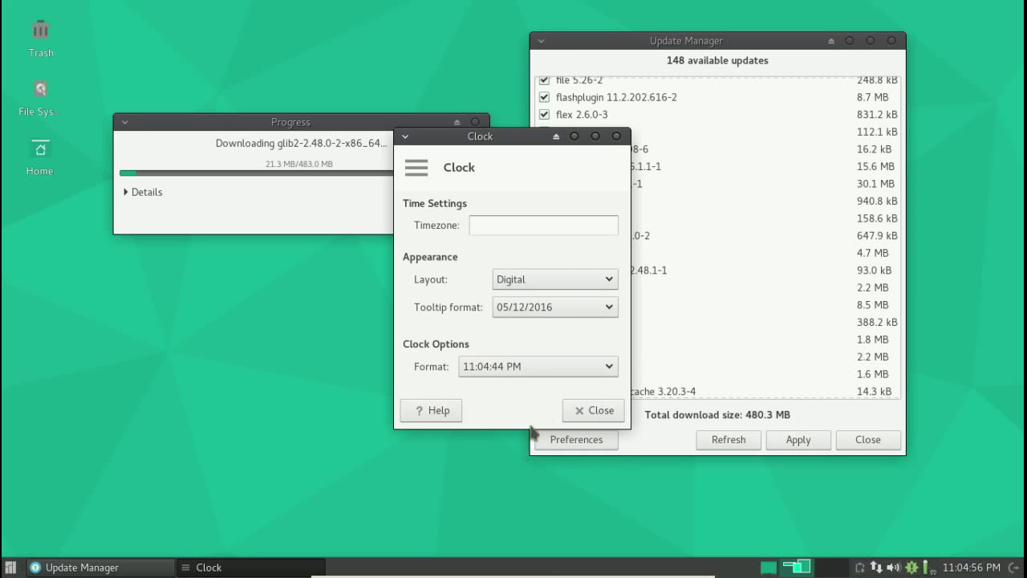
Step: Set the clock timezone to EST and close the clock settings
click(523, 229)
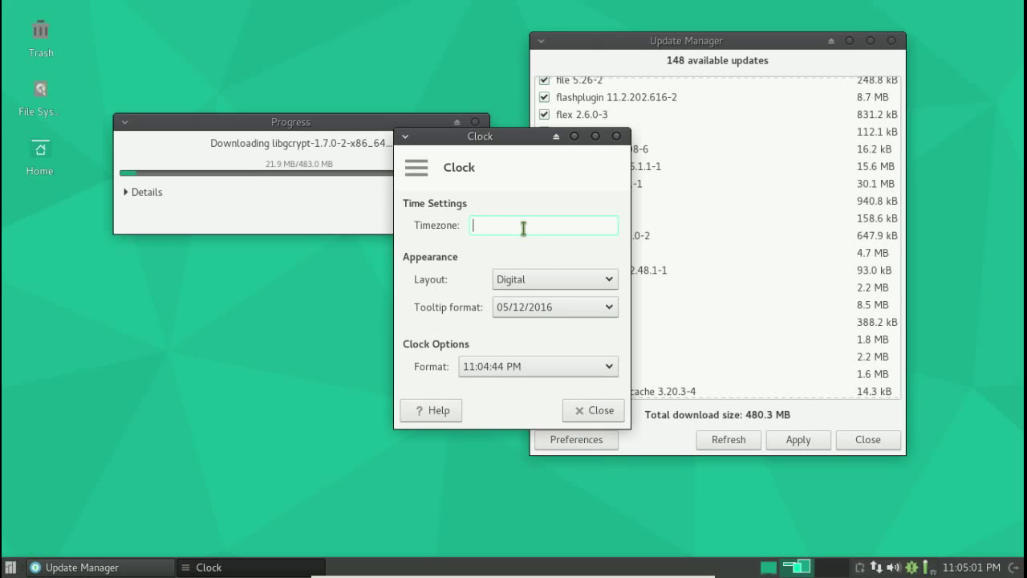
text(est)
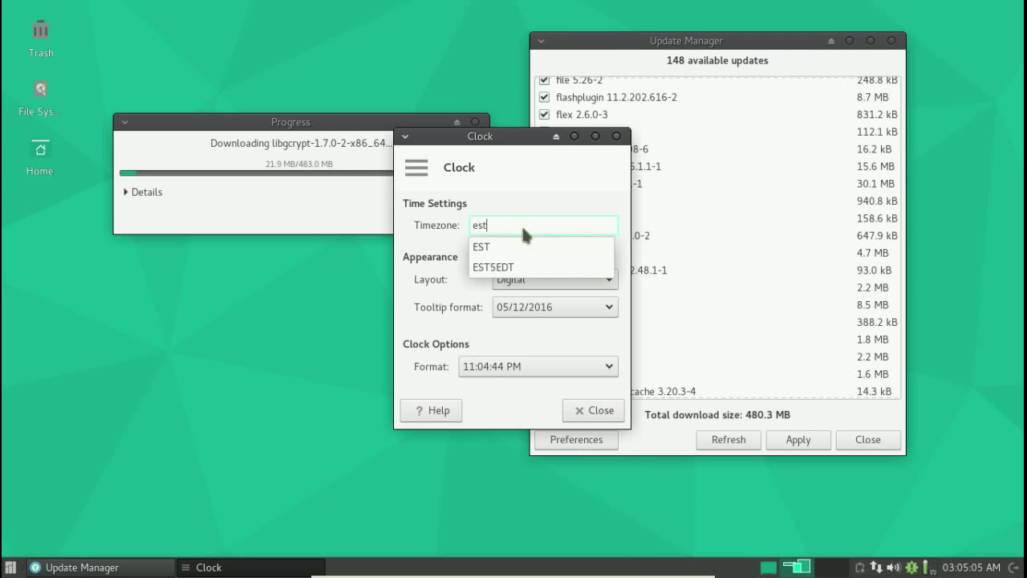
click(485, 246)
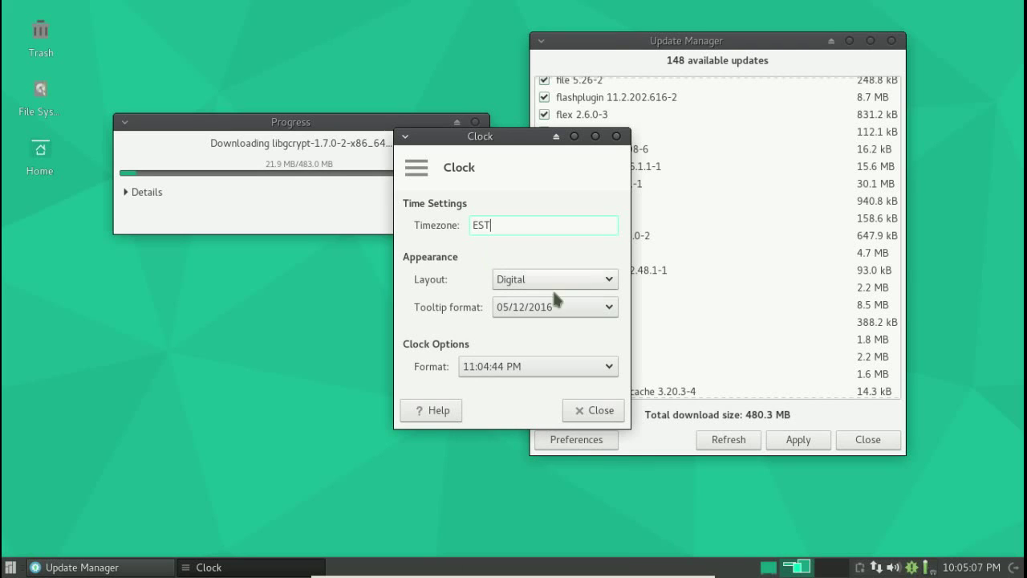
click(591, 410)
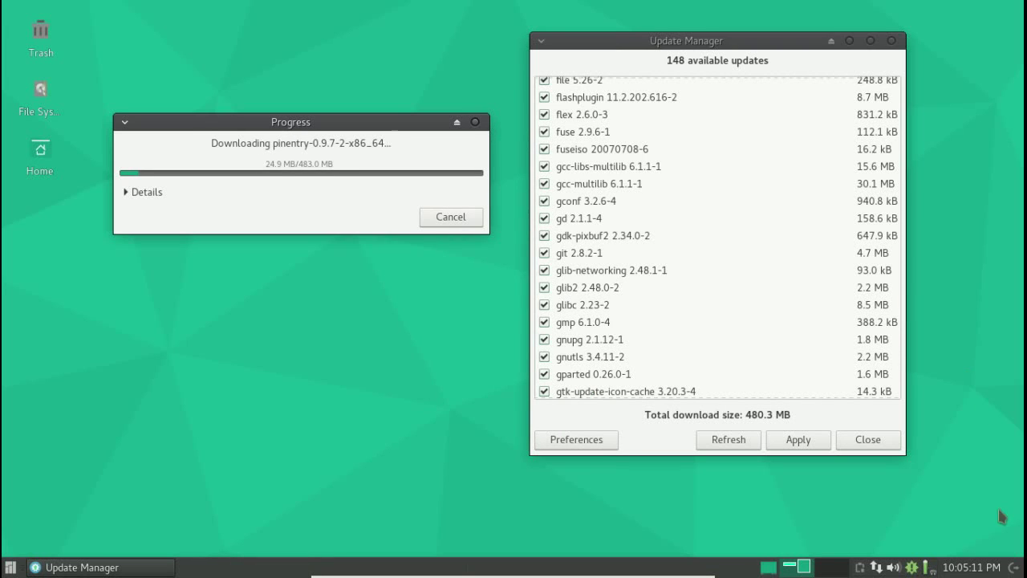
Step: Replace the clock's EST timezone with EST5EDT in its properties and close them
right_click(968, 568)
mouse_move(962, 564)
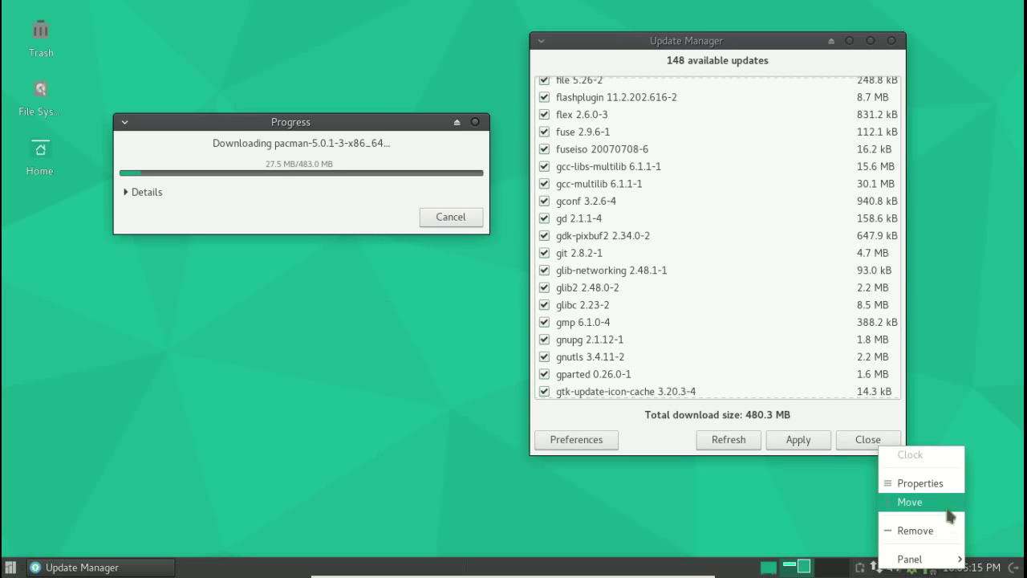
click(942, 481)
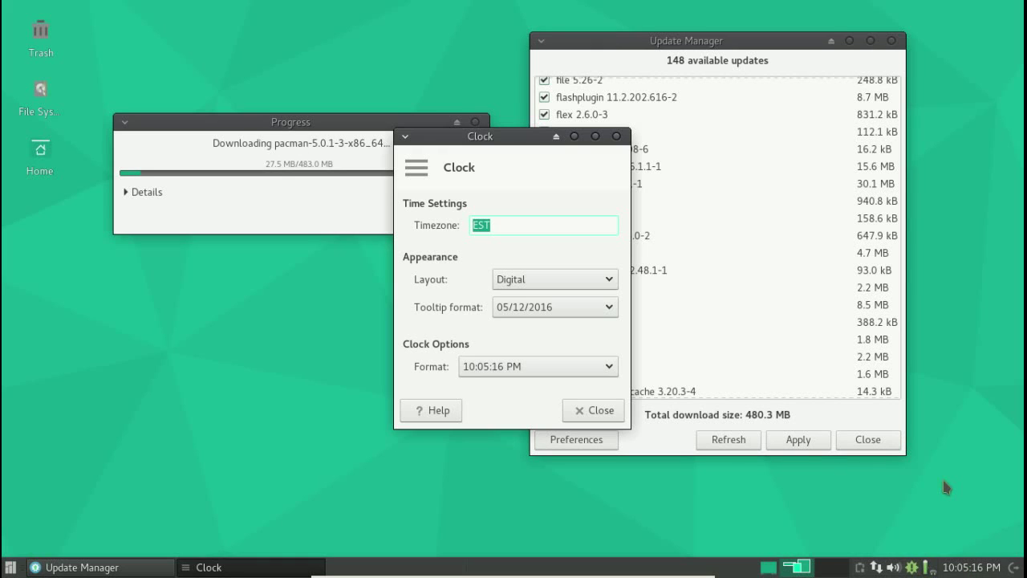
click(532, 223)
key(BackSpace)
key(BackSpace)
key(BackSpace)
text(est)
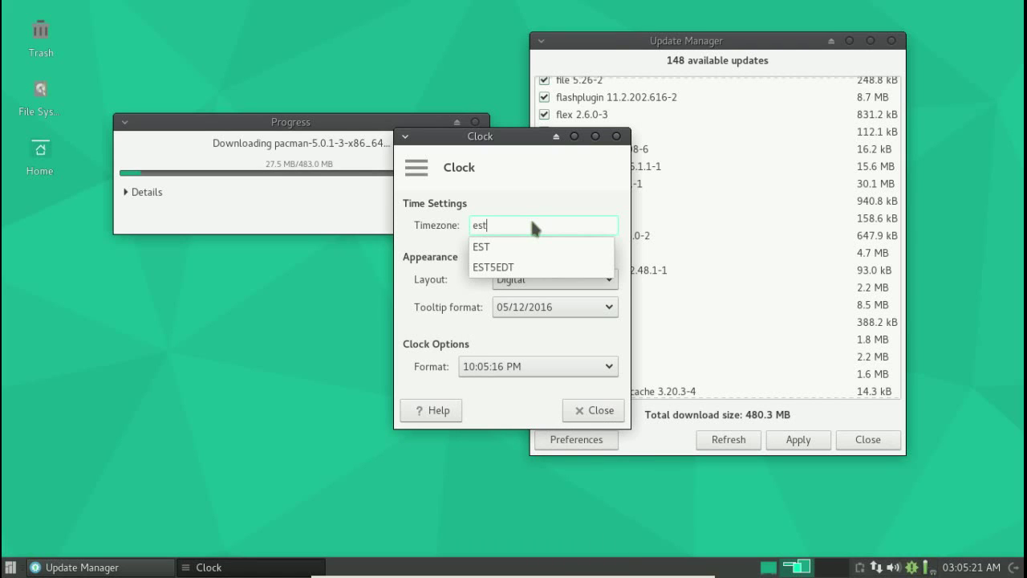
click(506, 266)
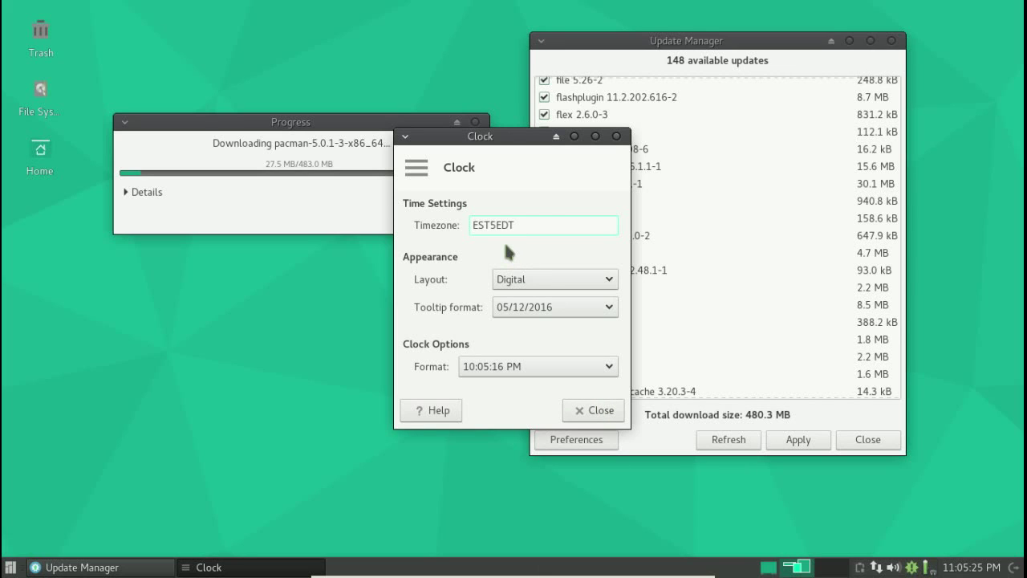
click(604, 409)
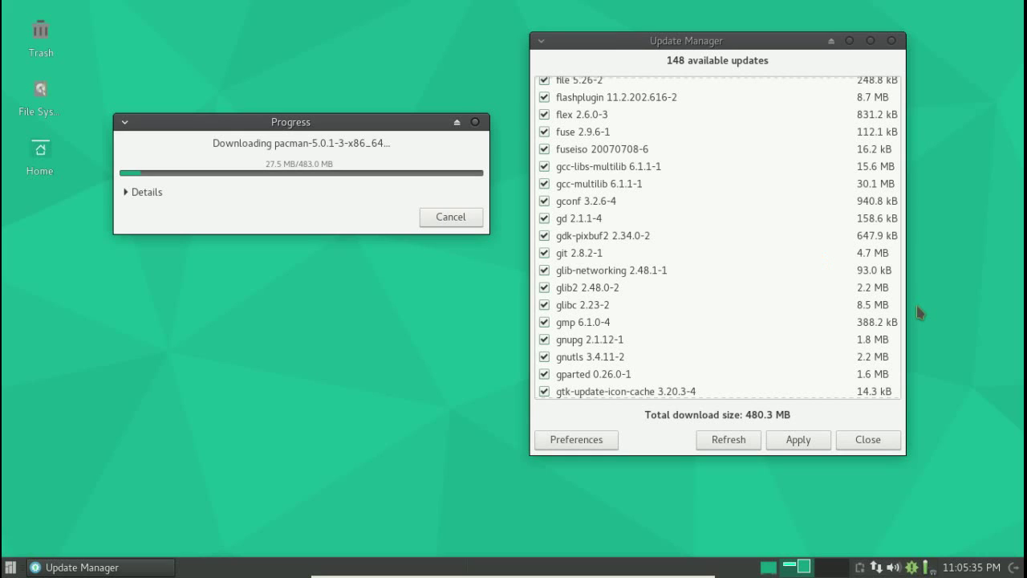
drag(370, 118, 384, 108)
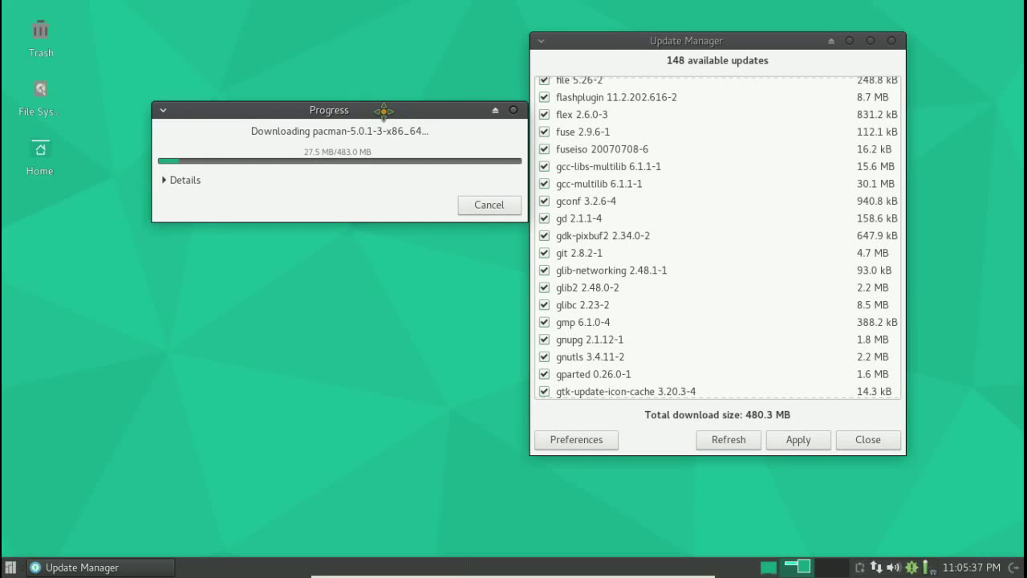
click(166, 183)
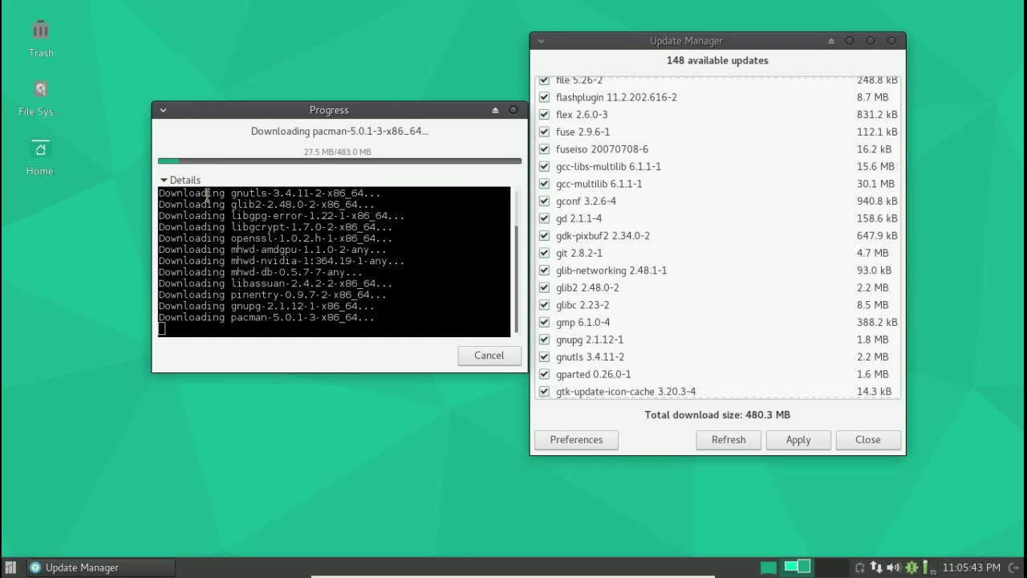
click(169, 181)
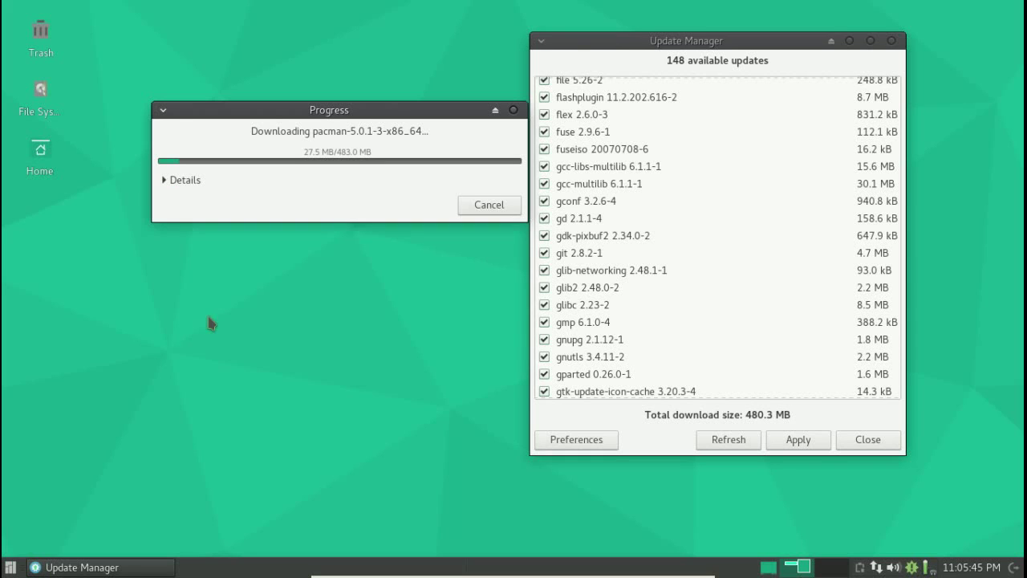
drag(759, 44, 806, 38)
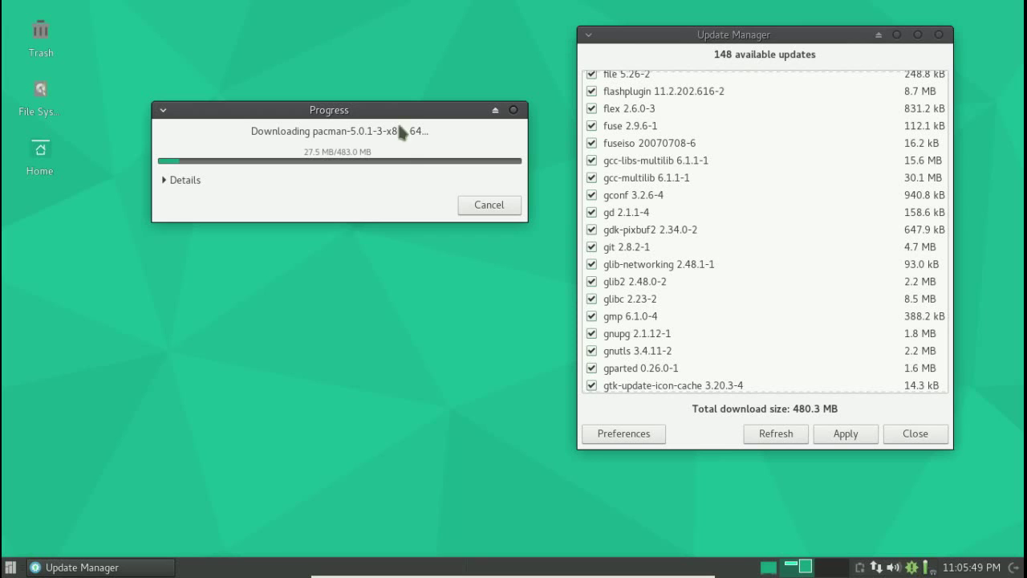
drag(417, 112, 388, 104)
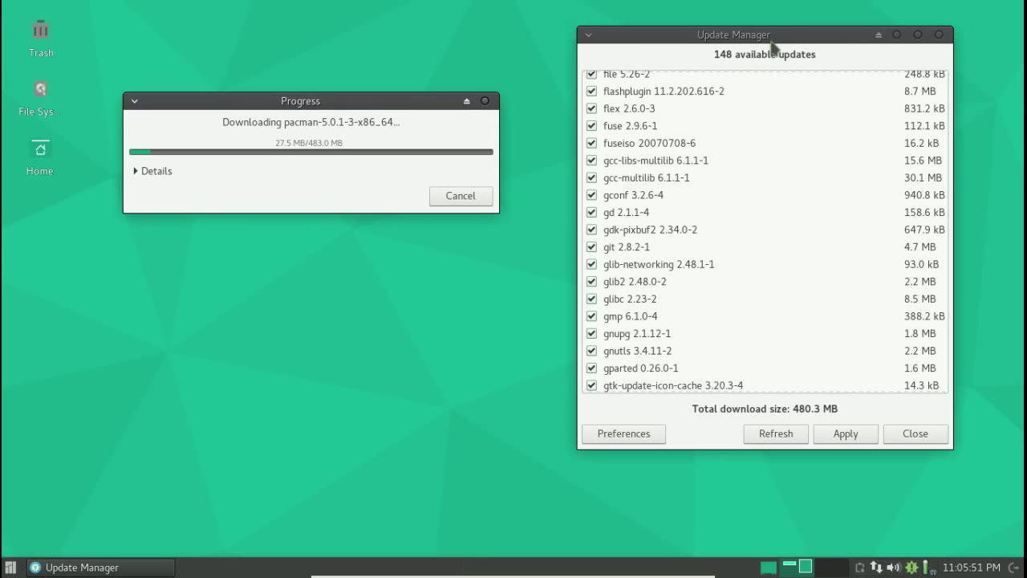
drag(777, 44, 754, 46)
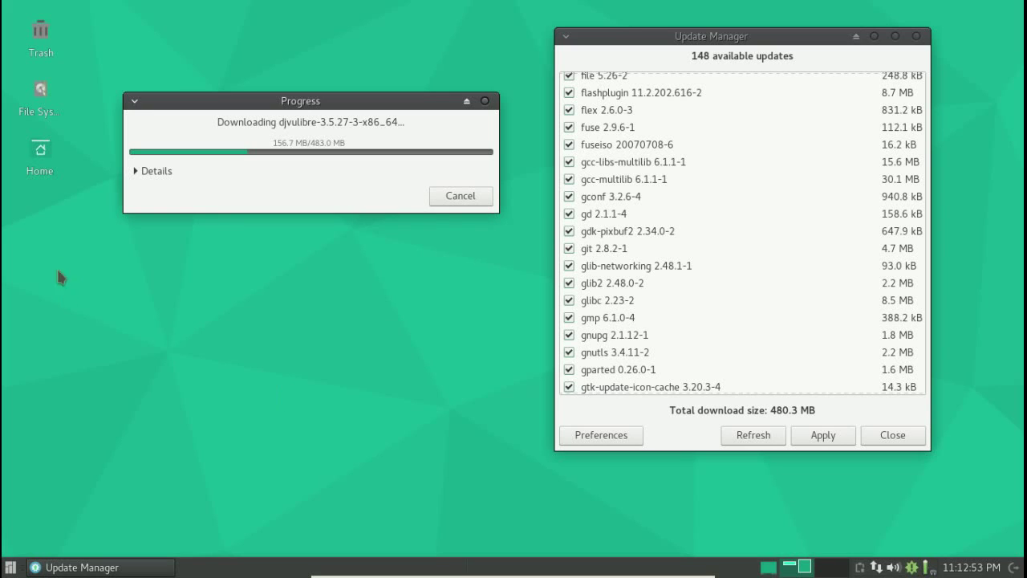
click(139, 173)
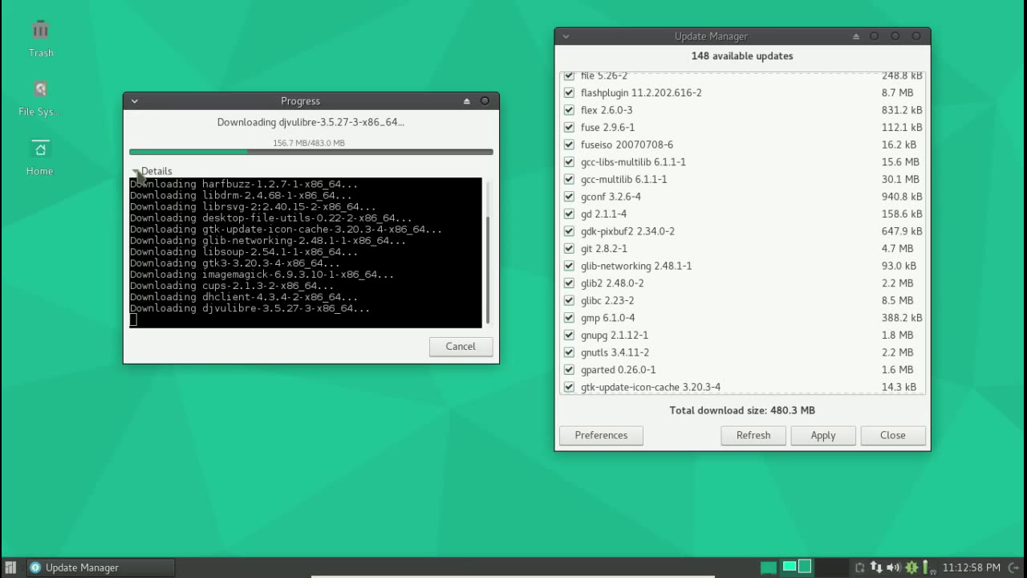
click(138, 173)
click(137, 174)
click(137, 173)
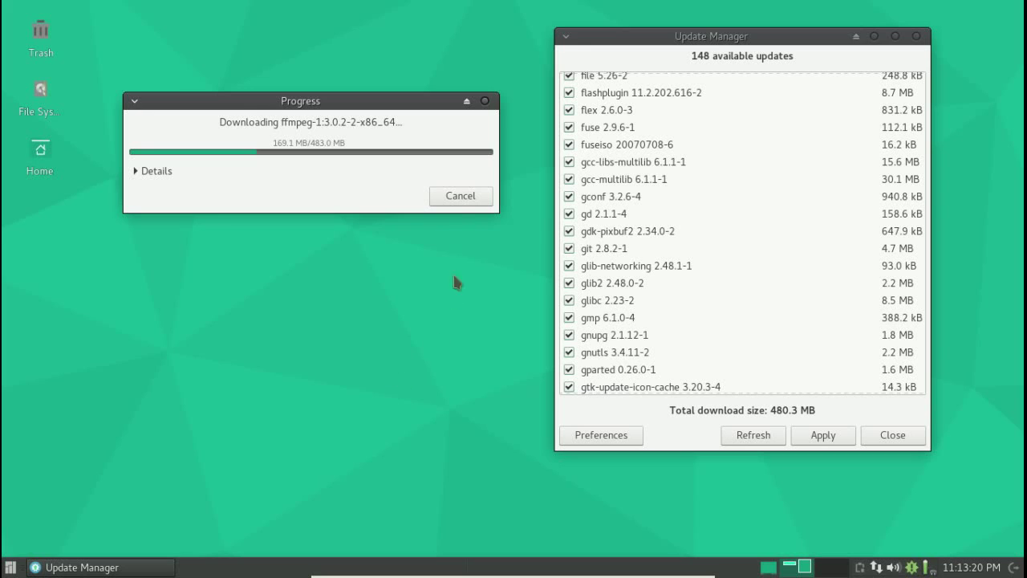
Step: Cancel the running package download and close Update Manager
click(460, 197)
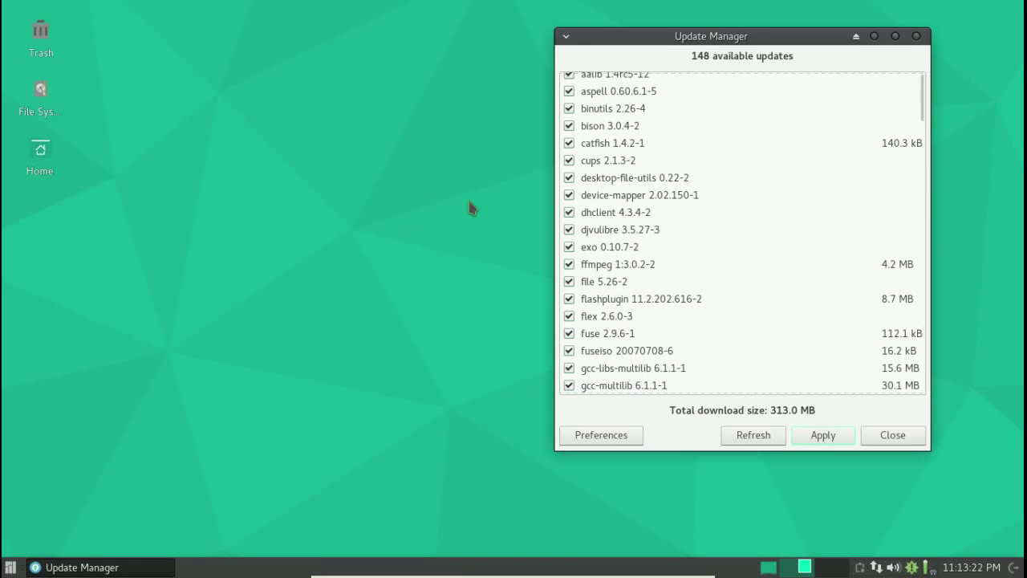
click(890, 438)
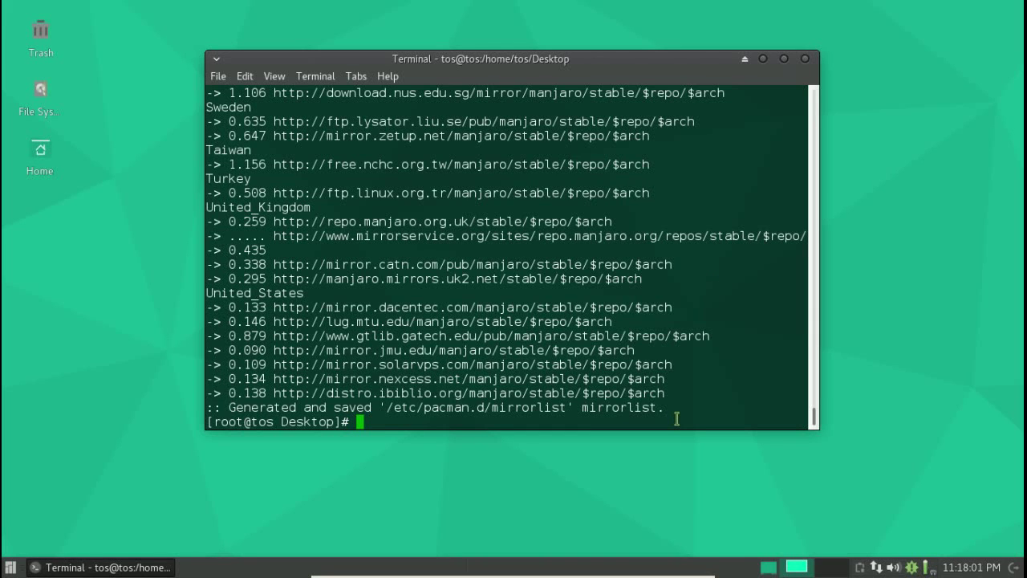
Step: Run 'pacman -Su' at the root prompt to start the full system upgrade
text(pacman _)
key(BackSpace)
text(-Su)
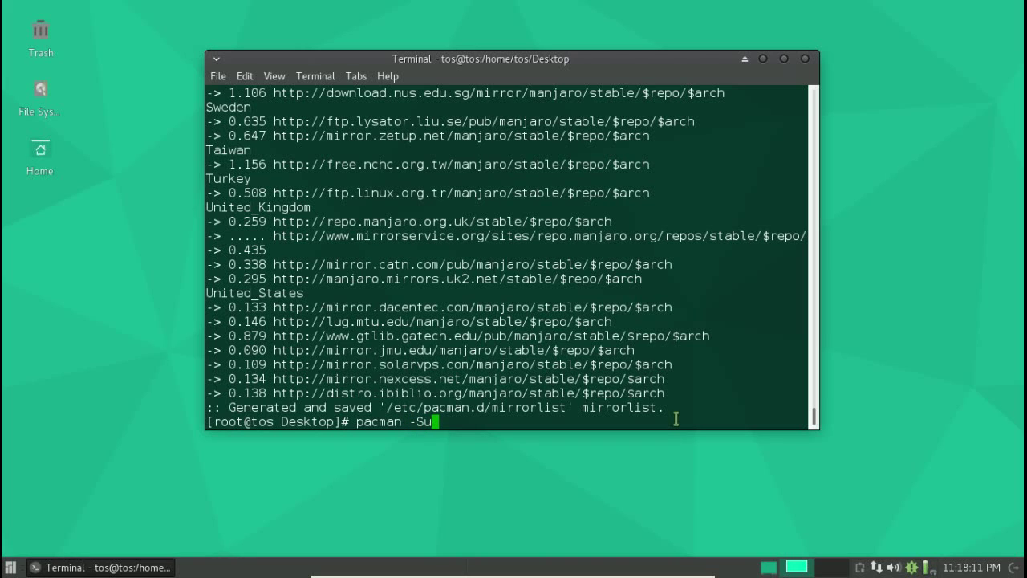
key(Return)
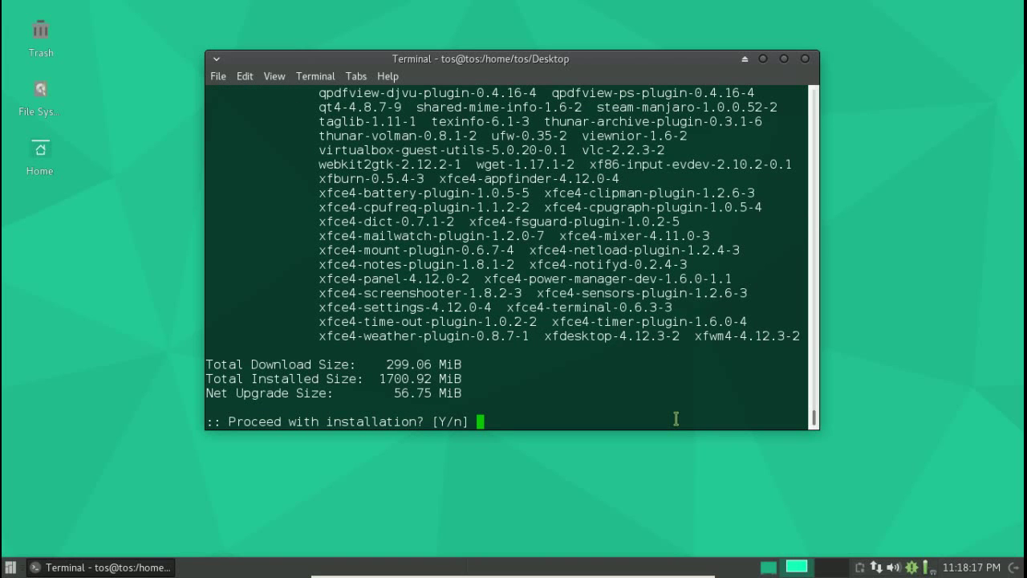
Step: Answer 'y' to 'Proceed with installation?' so pacman retrieves the packages
text(y)
key(Return)
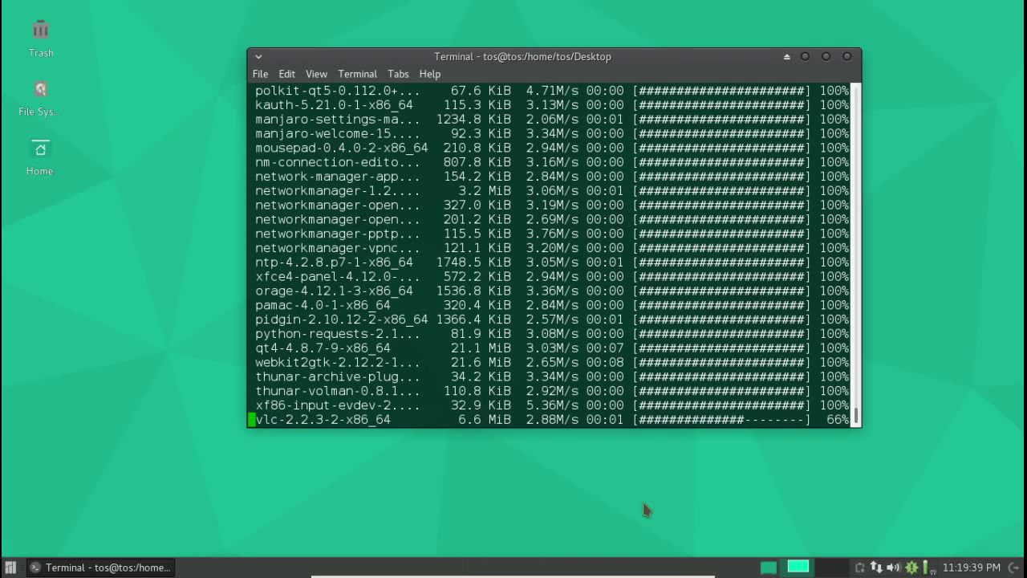
Step: Exit VirtualBox full-screen mode with Right Ctrl+F to show the VM windowed
key(ctrl+f)
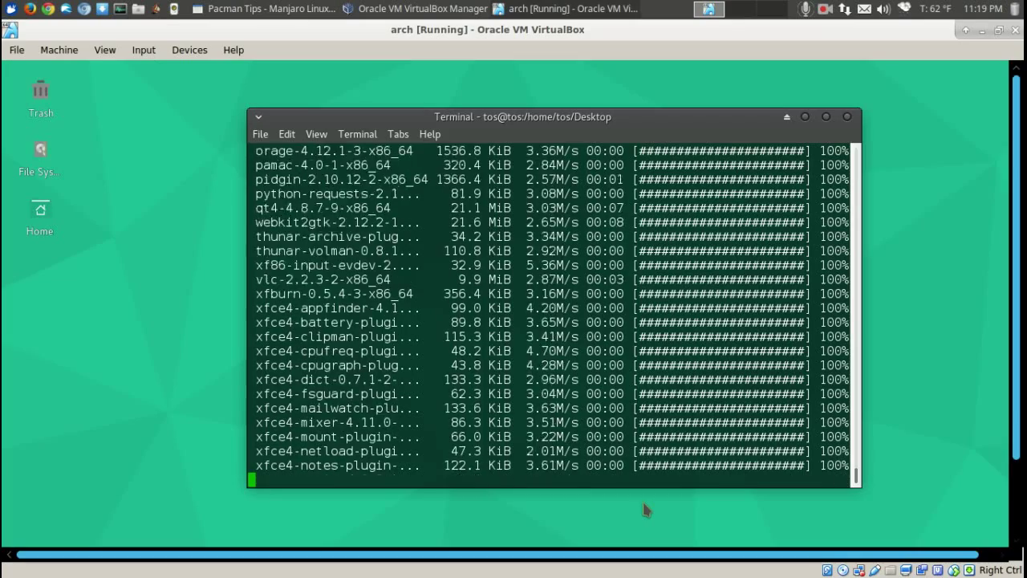